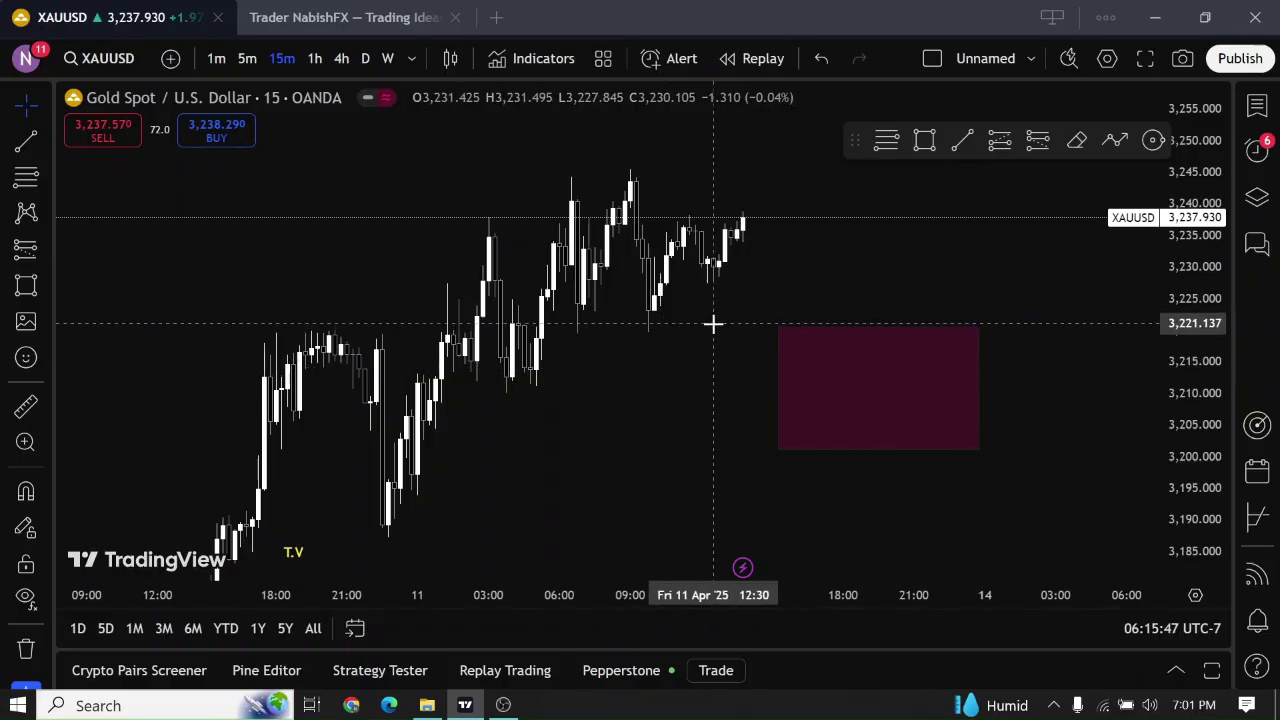
Pan the XAUUSD chart and select the dark-red rectangle.
left_click_drag(855, 249, 792, 221)
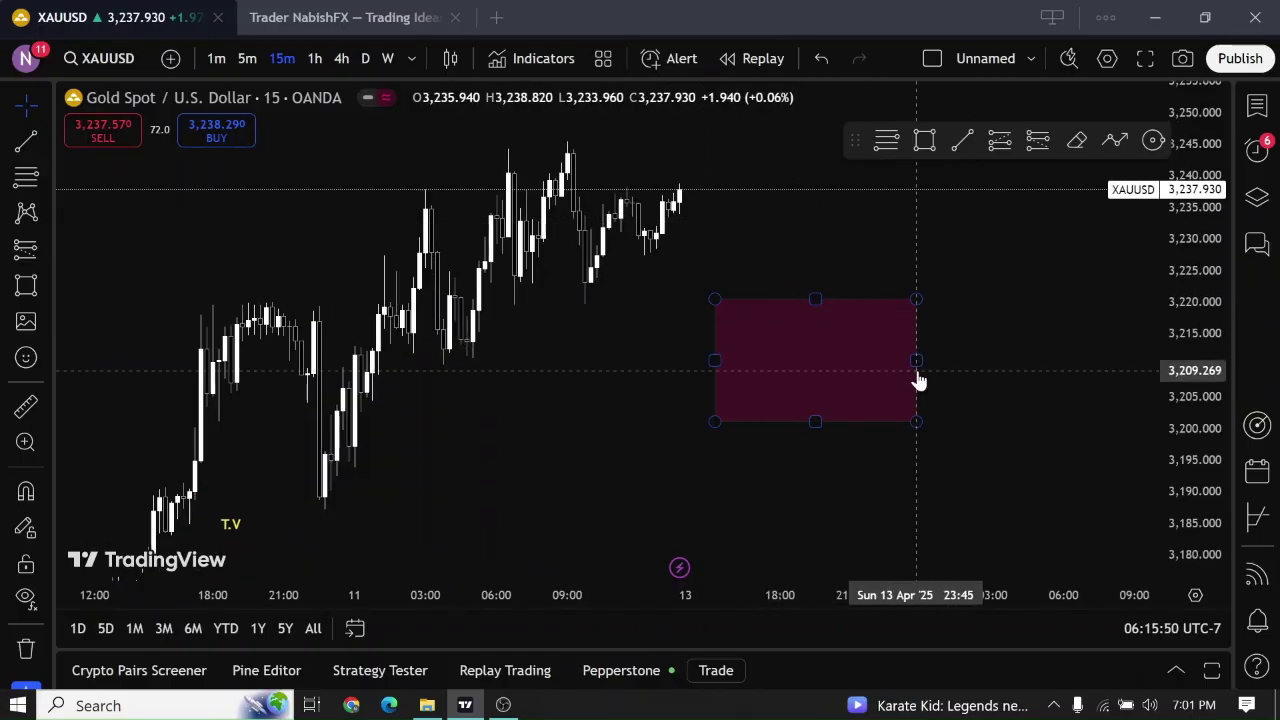
left_click(916, 360)
Open the dark-red rectangle's settings and choose Template > Save as for its style.
double_click(916, 360)
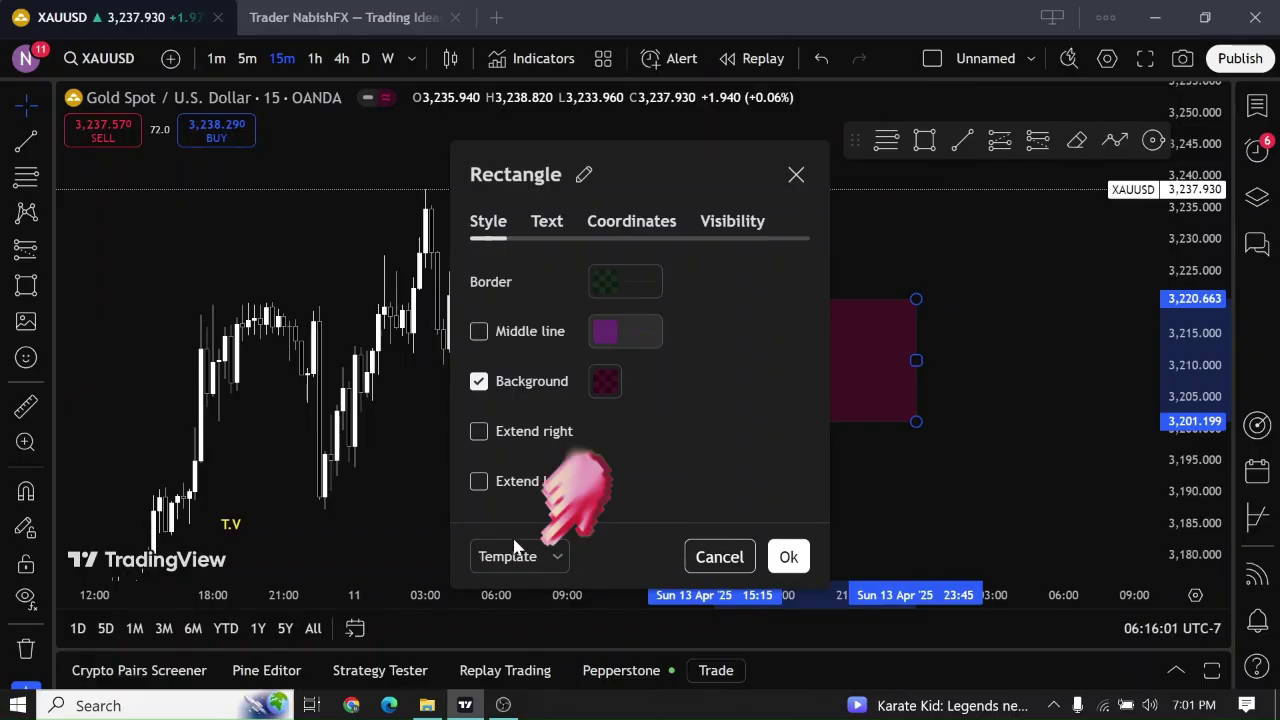
left_click(558, 558)
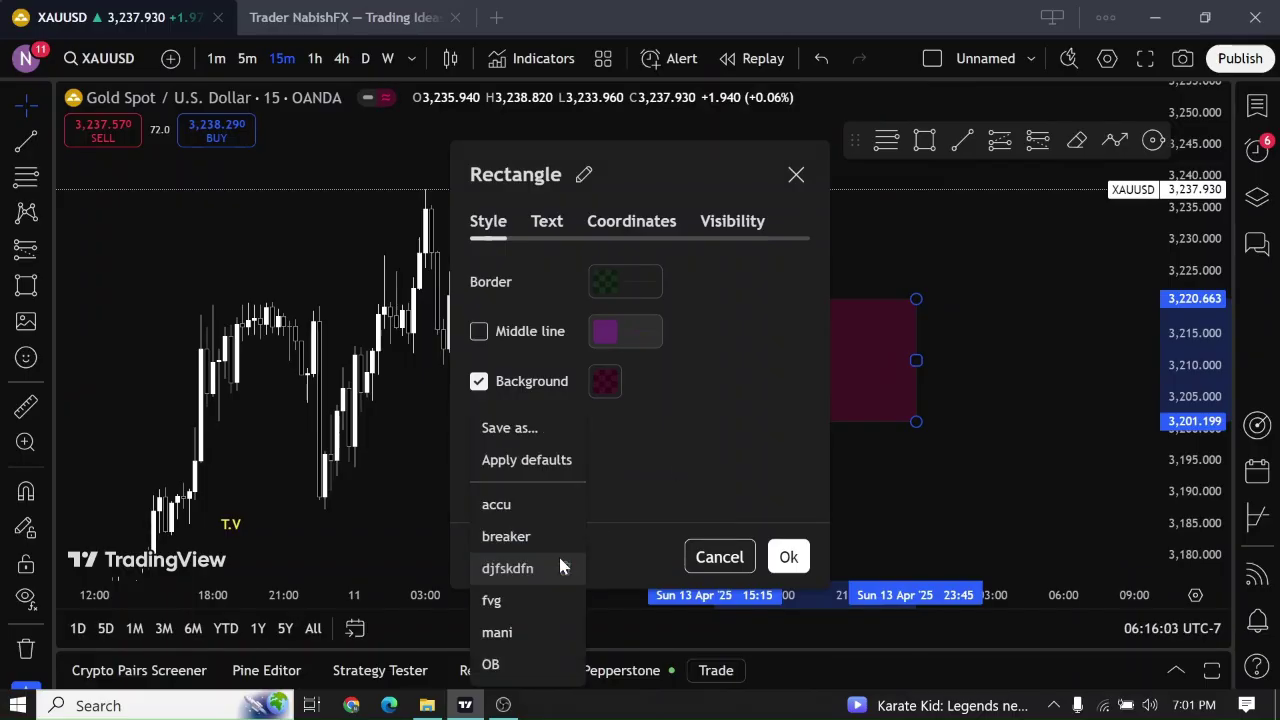
left_click(550, 432)
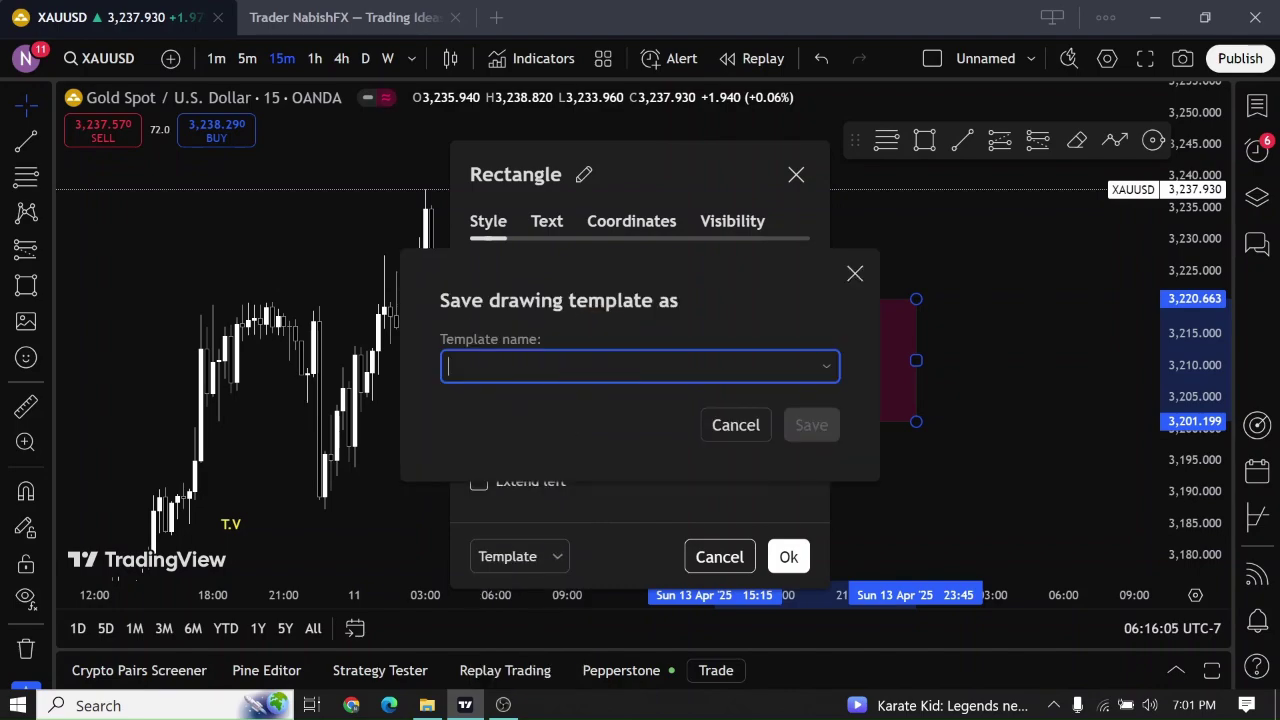
type("ndfjabsdf")
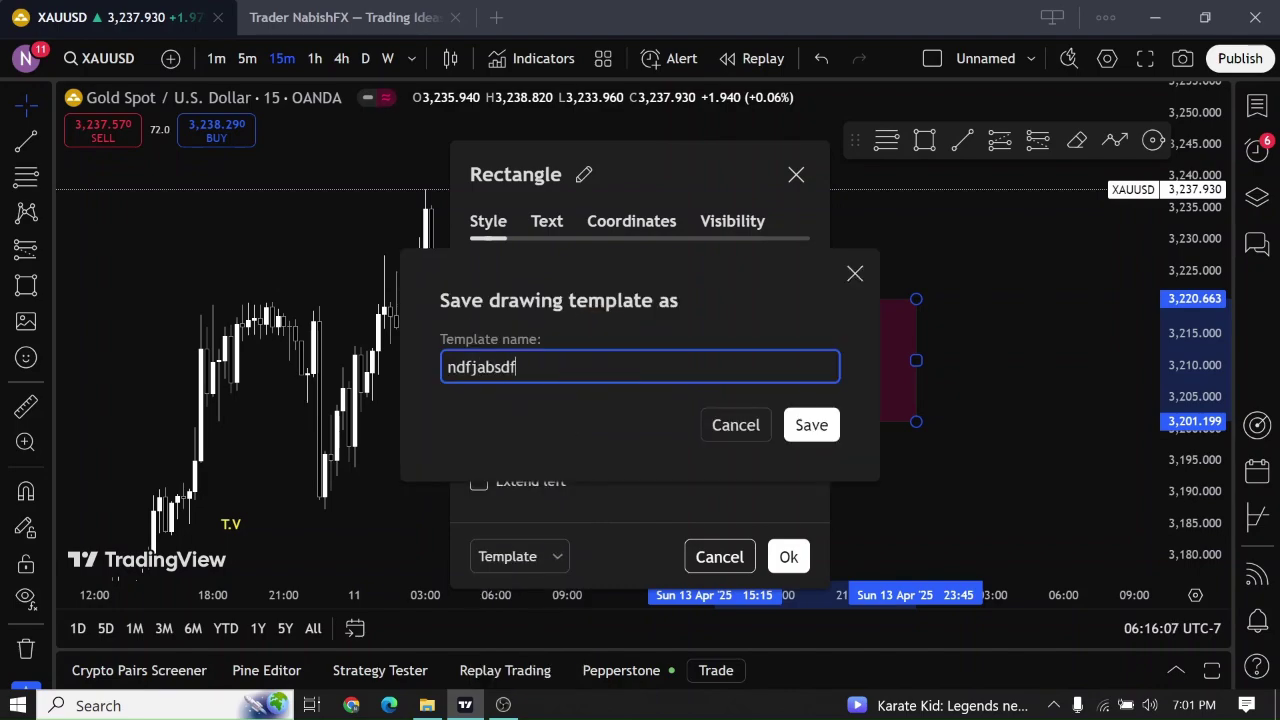
Save the ndfjabsdf template, then reopen the rectangle's settings to confirm it's listed in Template.
left_click(811, 424)
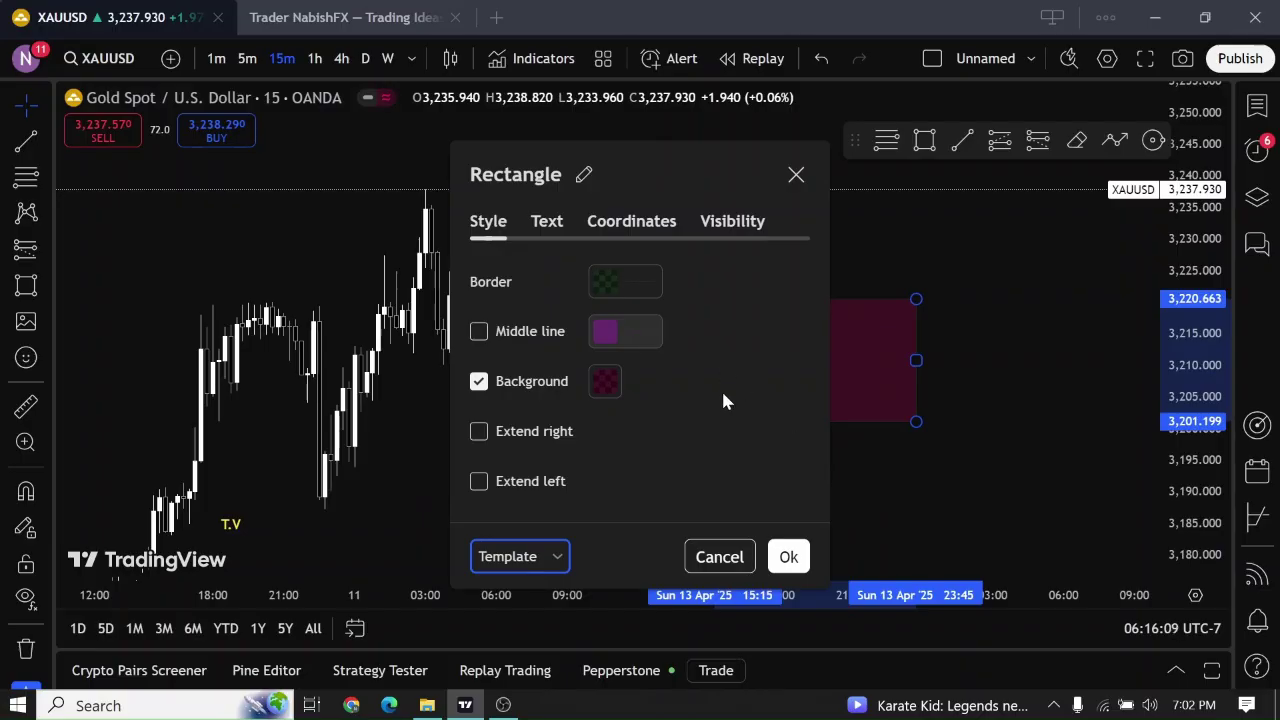
left_click(798, 550)
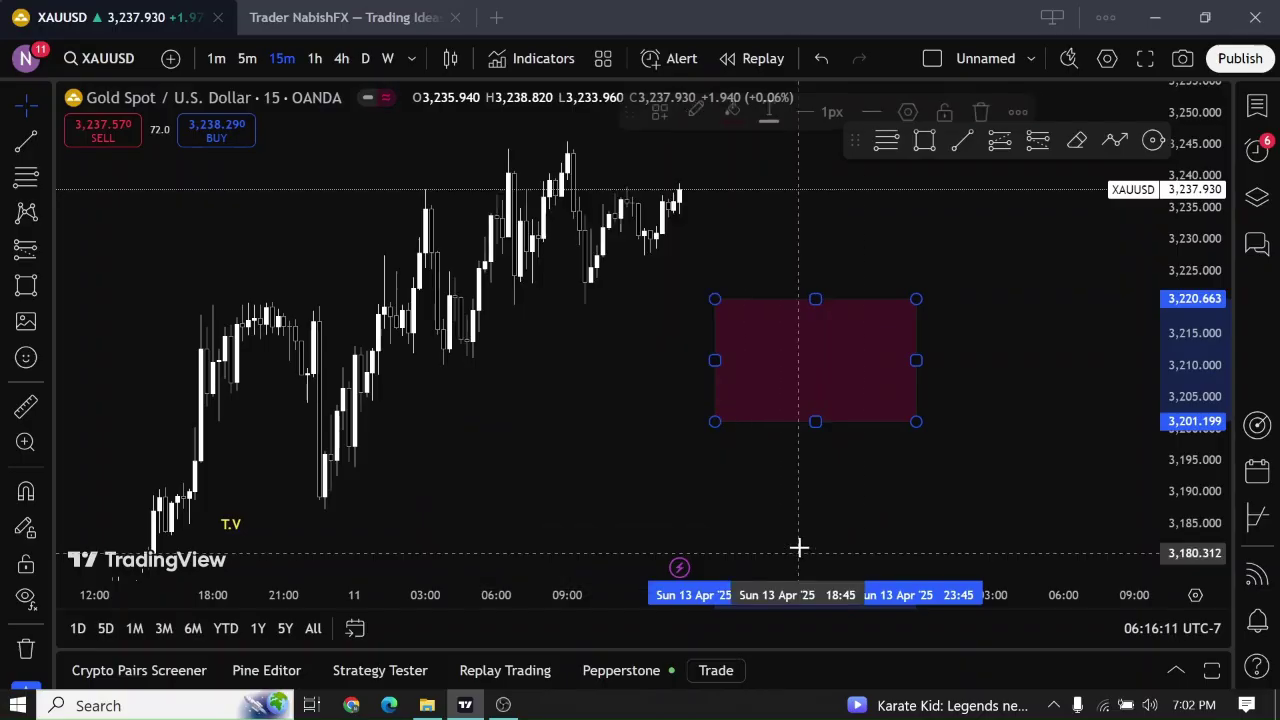
double_click(914, 421)
left_click(557, 556)
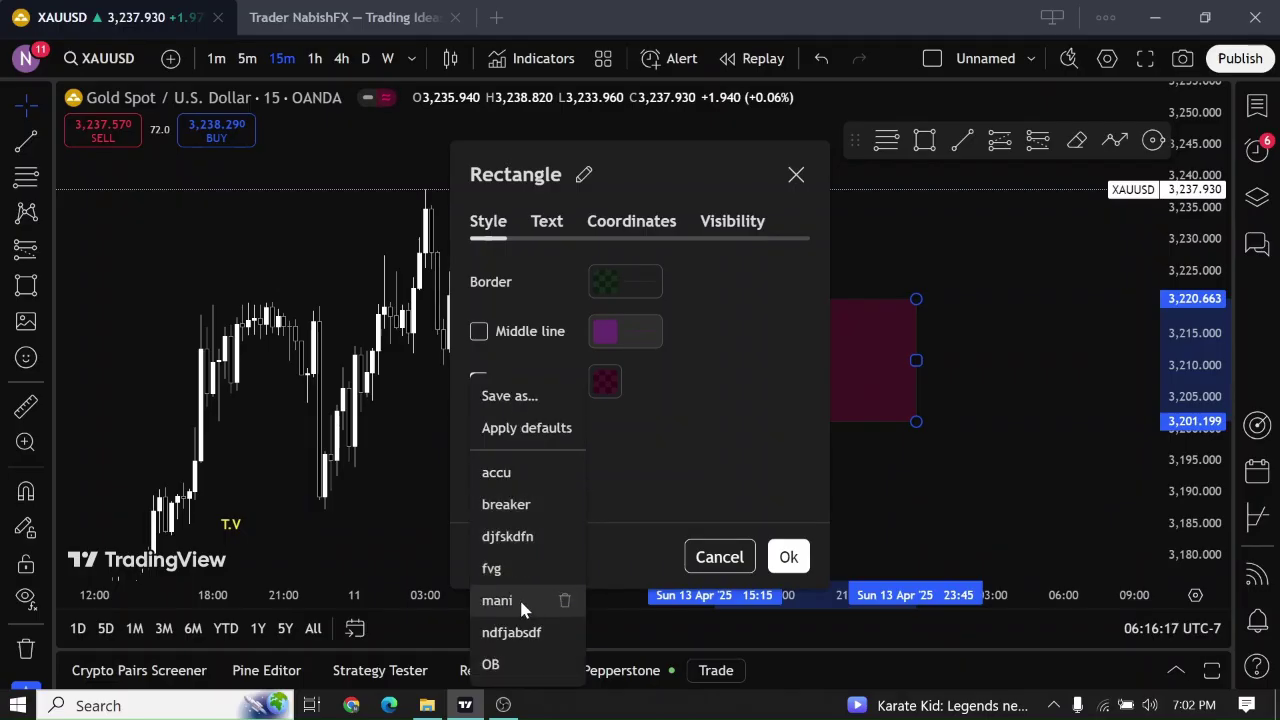
left_click(511, 632)
left_click(788, 556)
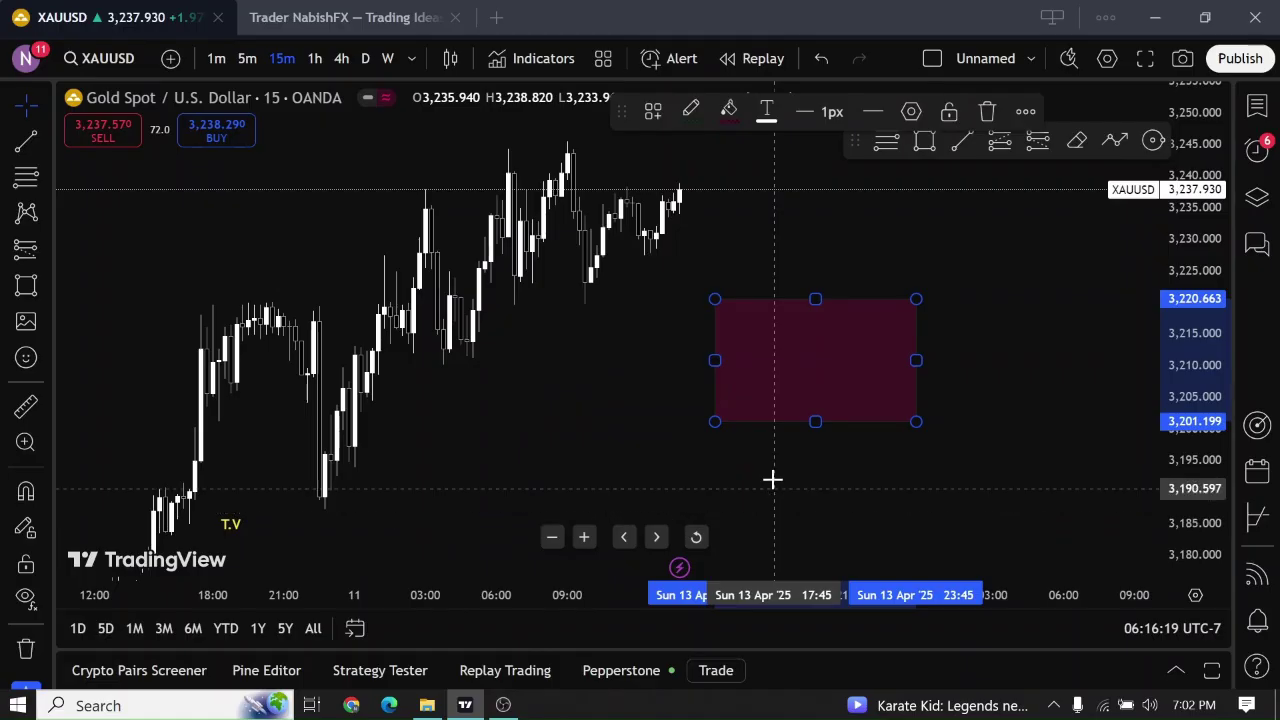